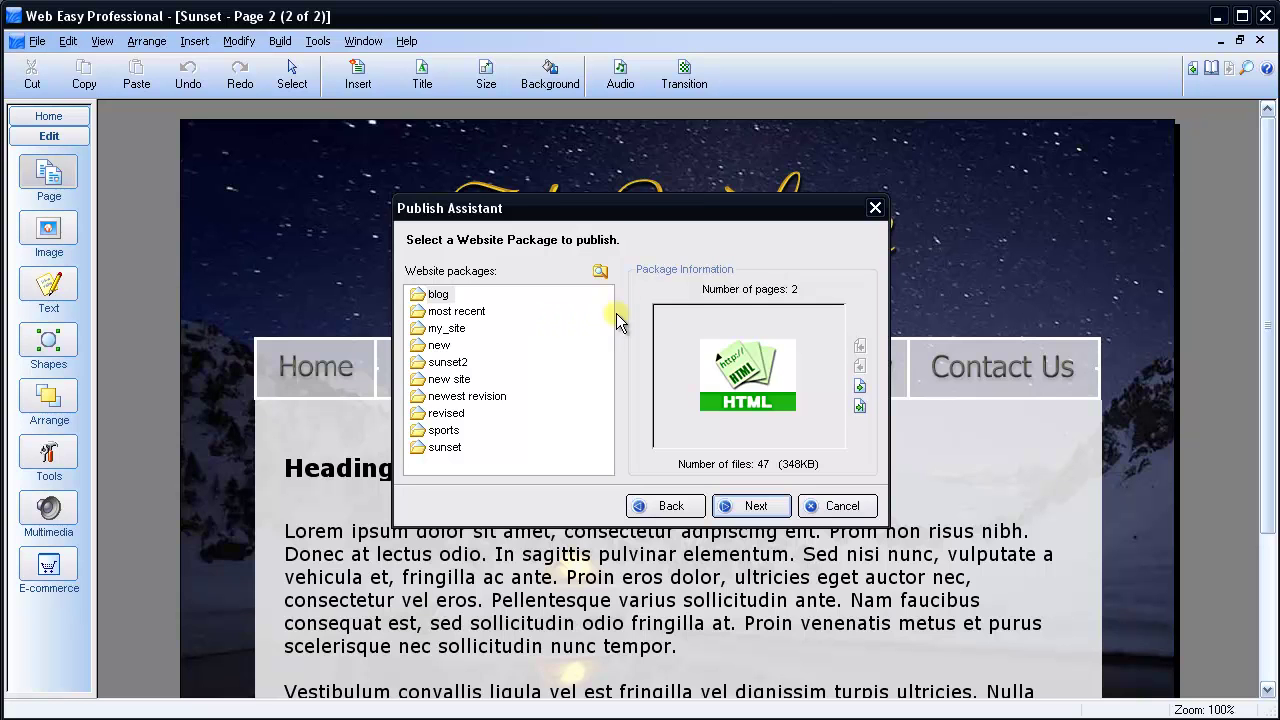
Dismiss the Publish Assistant's old package list, returning to the Sunset site's second page.
{"action": "left_click", "coordinate": [874, 209]}
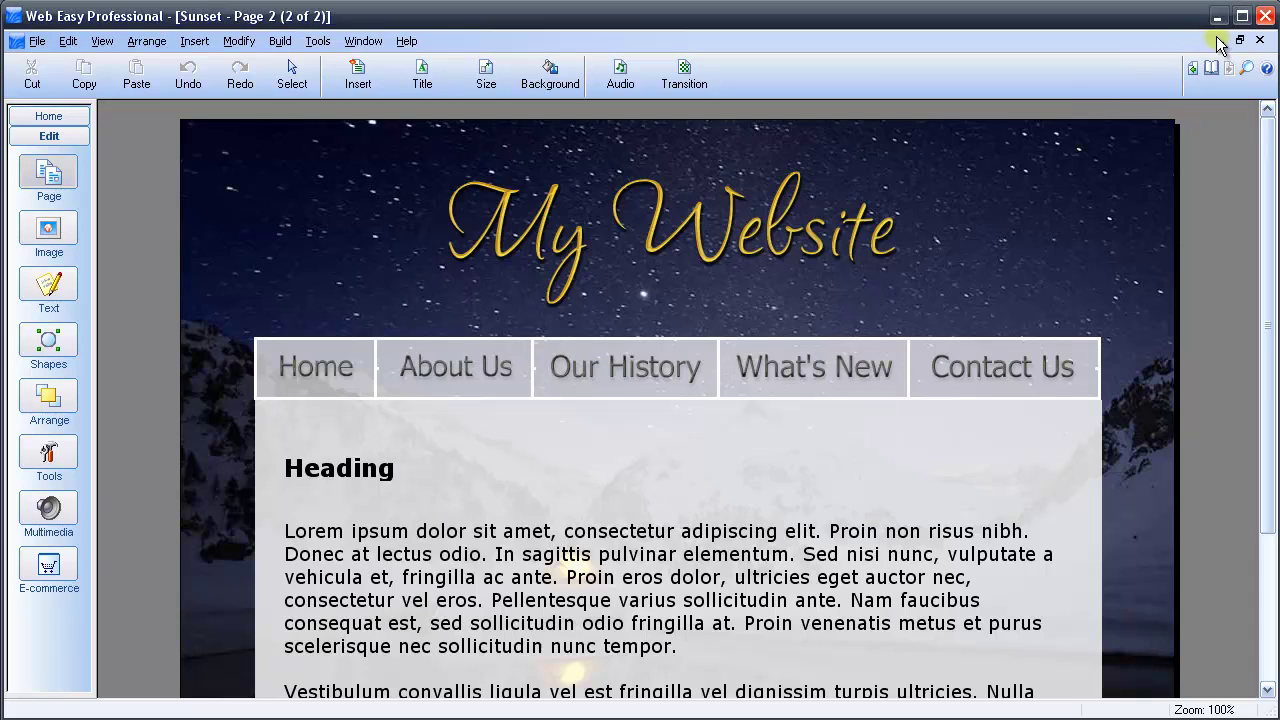
Exit Web Easy and browse My Documents > Web Easy > Html in Windows Explorer.
{"action": "left_click", "coordinate": [1265, 16]}
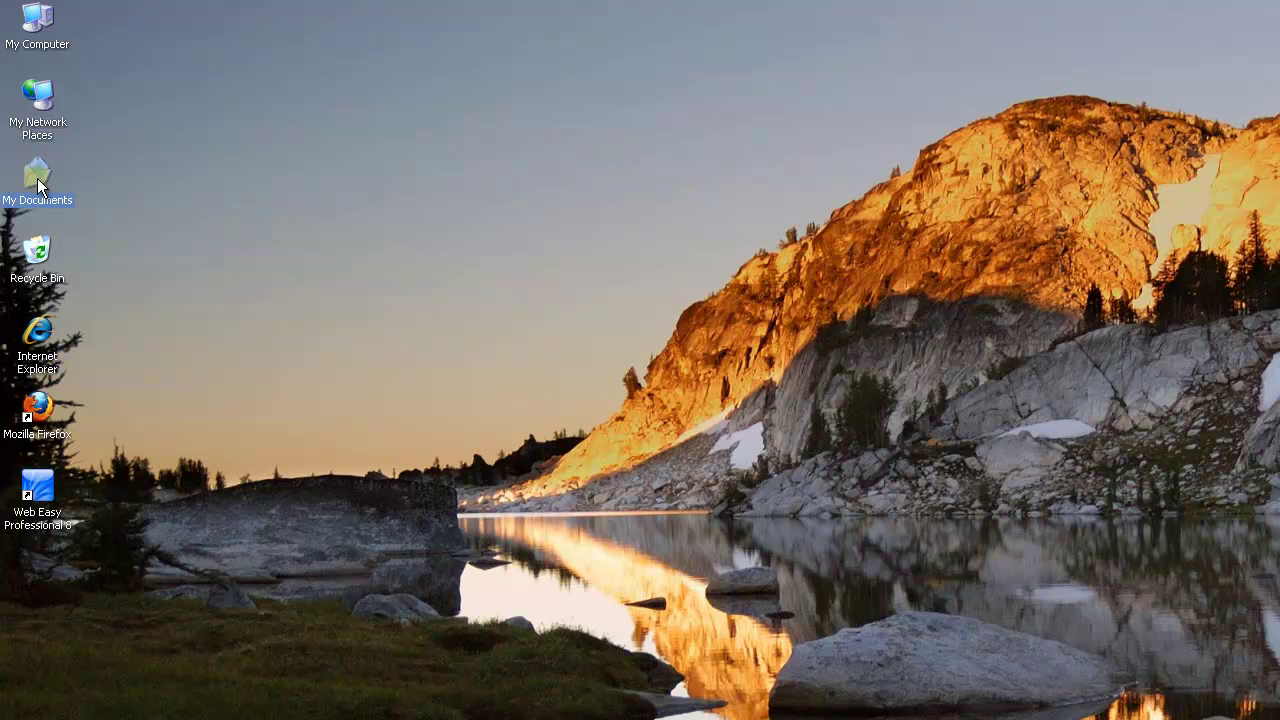
{"action": "double_click", "coordinate": [37, 180]}
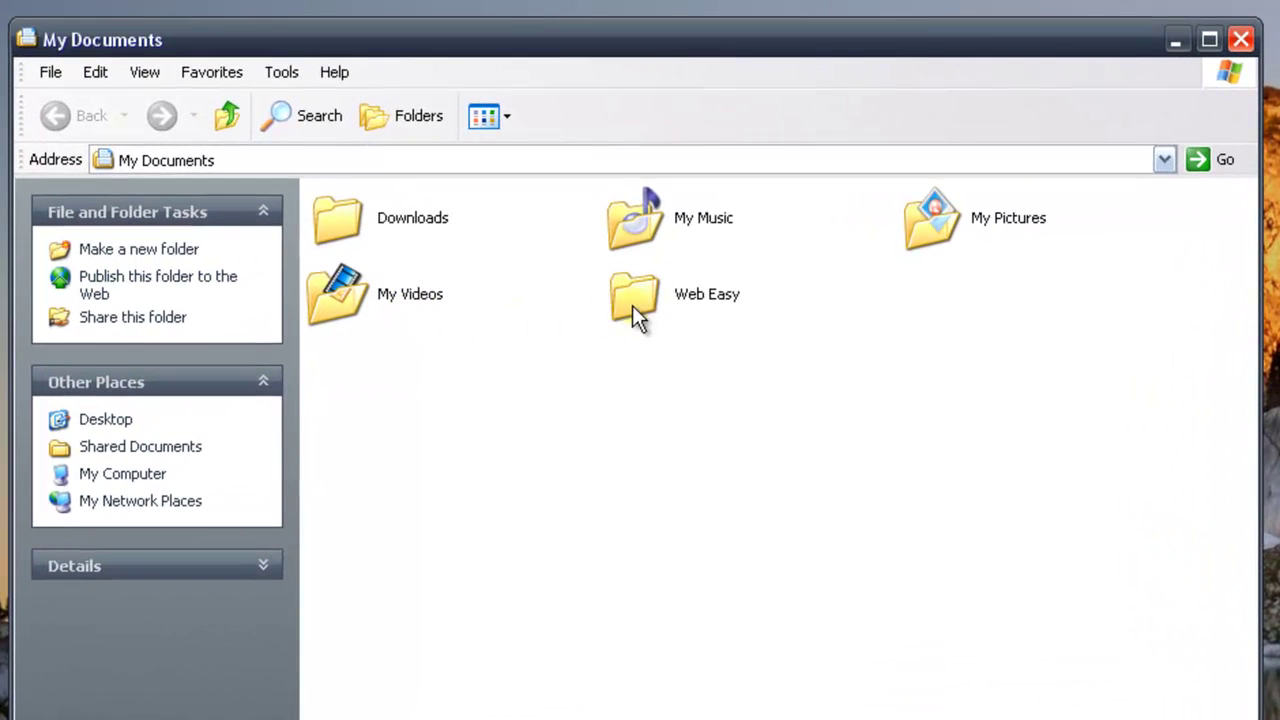
{"action": "left_click", "coordinate": [642, 303]}
{"action": "double_click", "coordinate": [642, 303]}
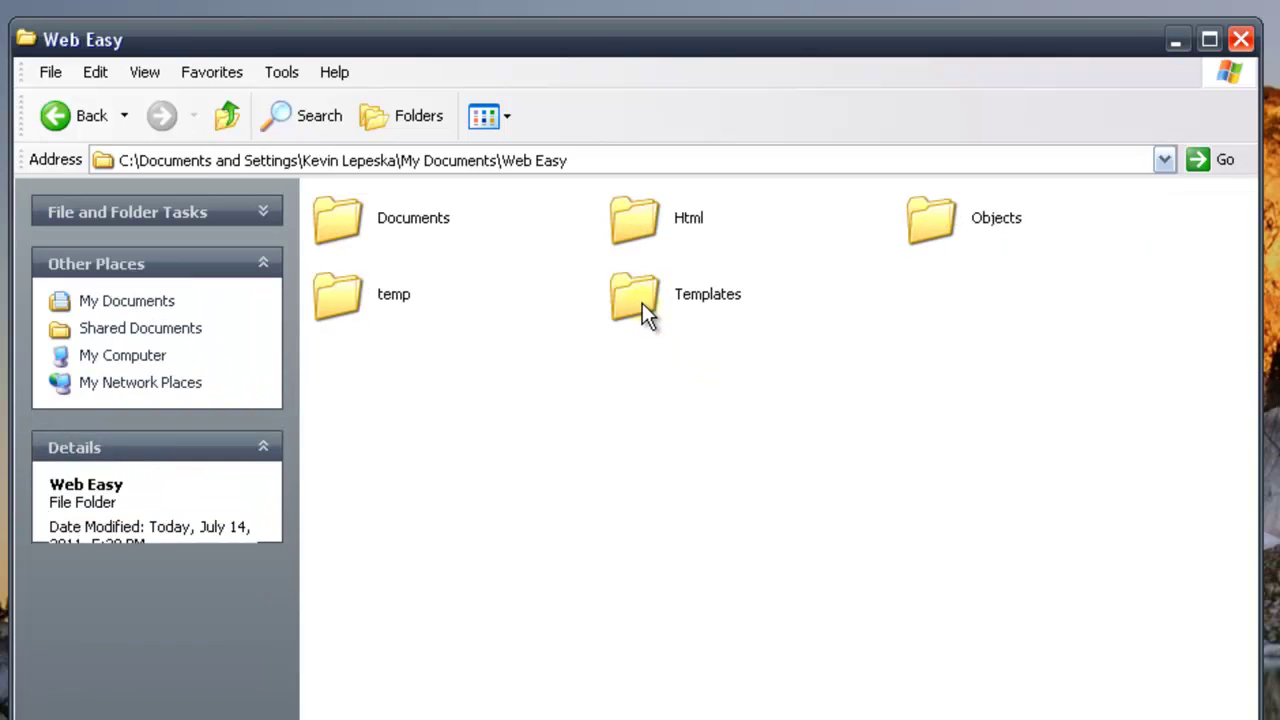
{"action": "mouse_move", "coordinate": [640, 217]}
{"action": "double_click", "coordinate": [642, 205]}
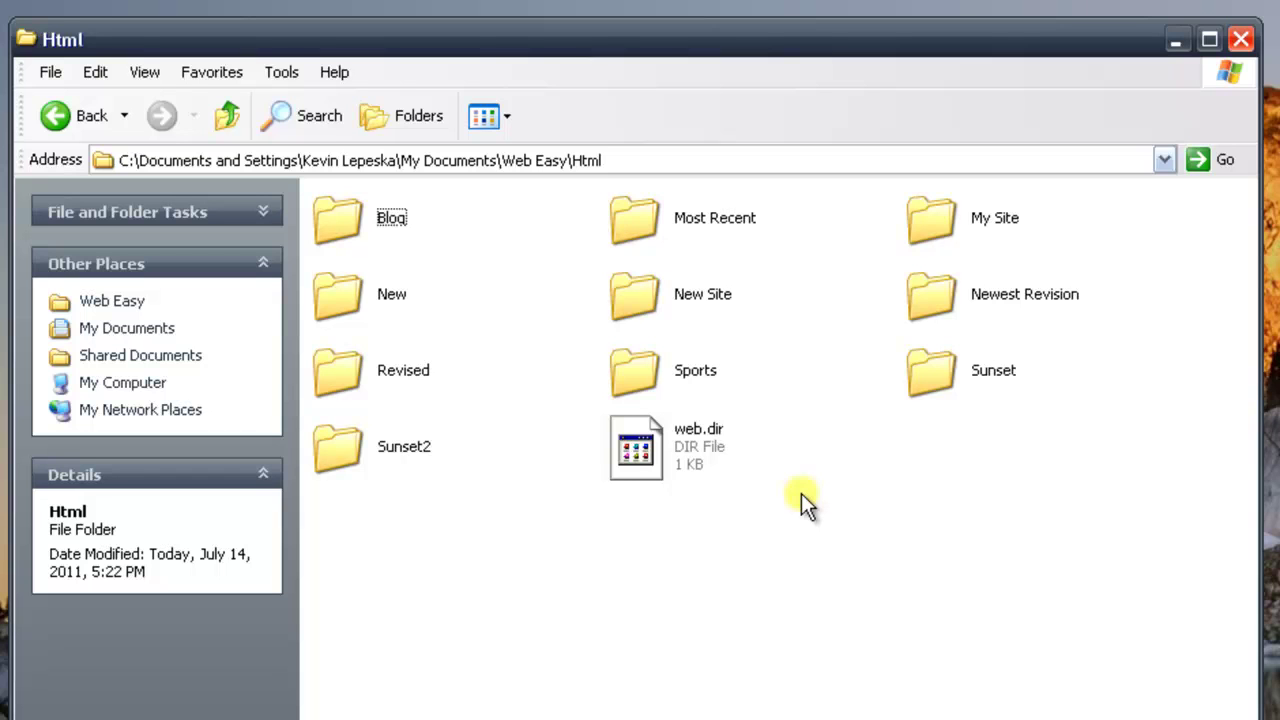
Delete all eleven items in the Html folder to the Recycle Bin, then close the window.
{"action": "key", "text": "ctrl+a"}
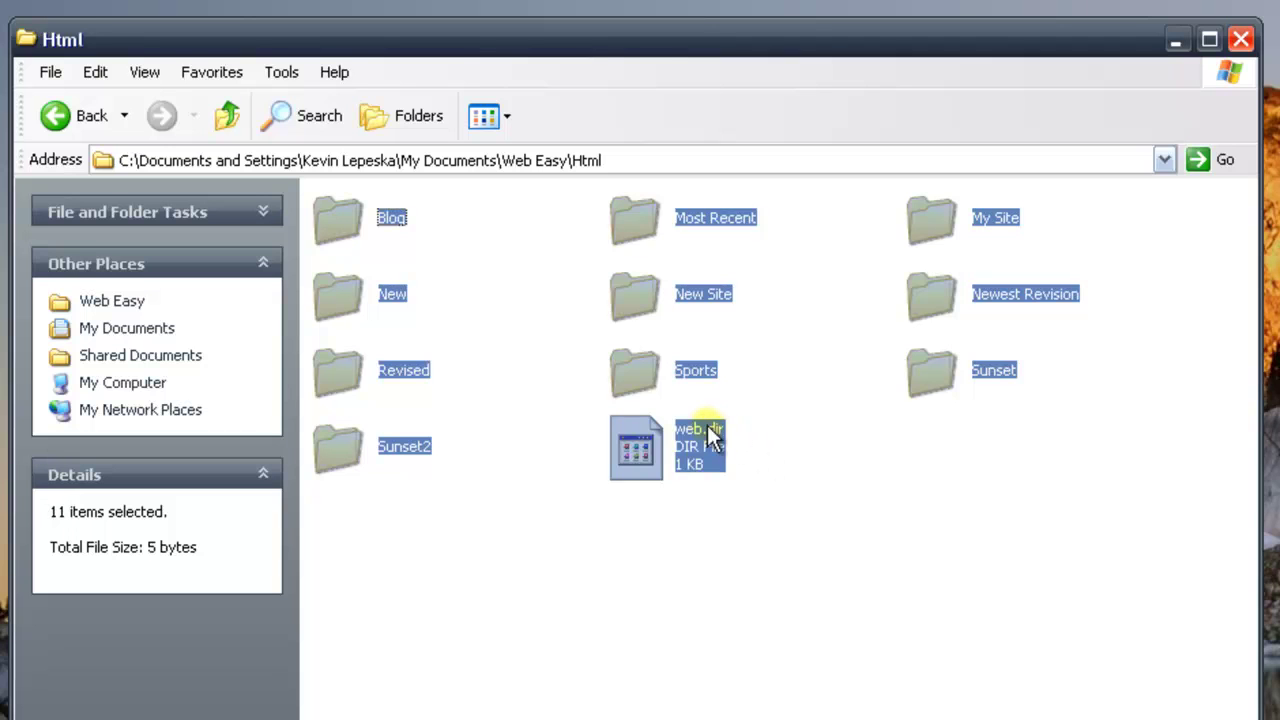
{"action": "mouse_move", "coordinate": [636, 447]}
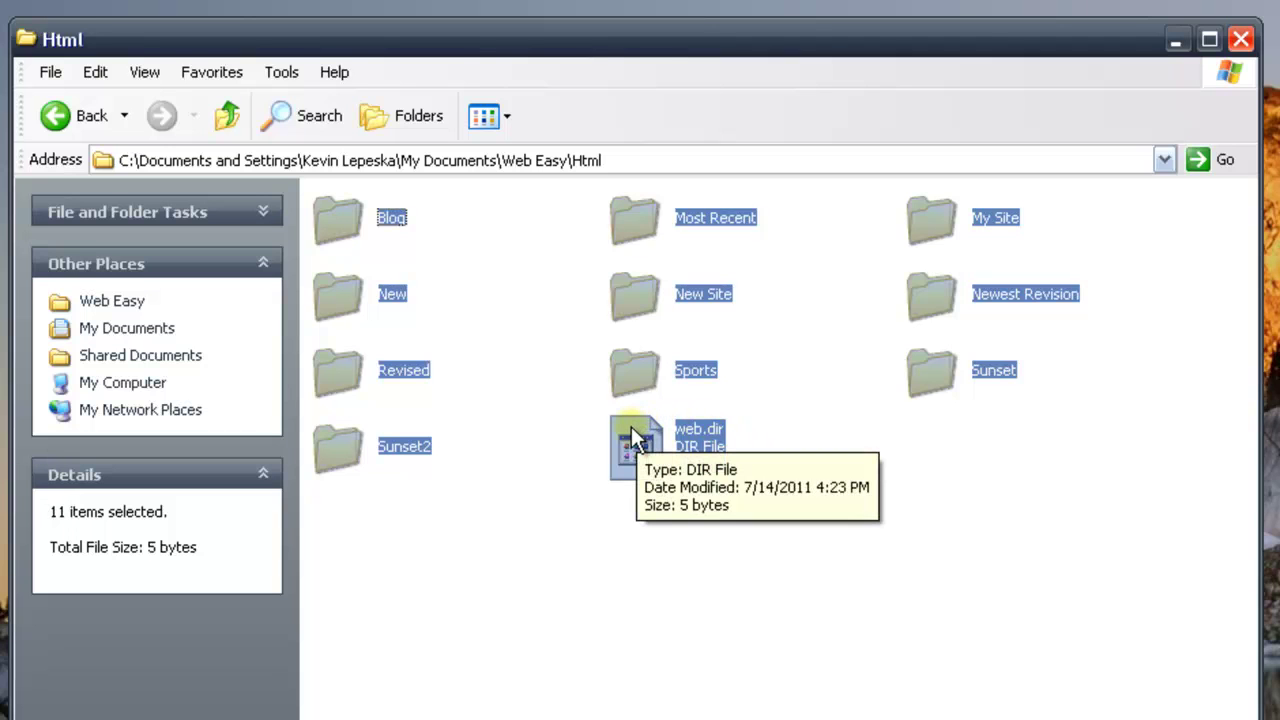
{"action": "right_click", "coordinate": [631, 428]}
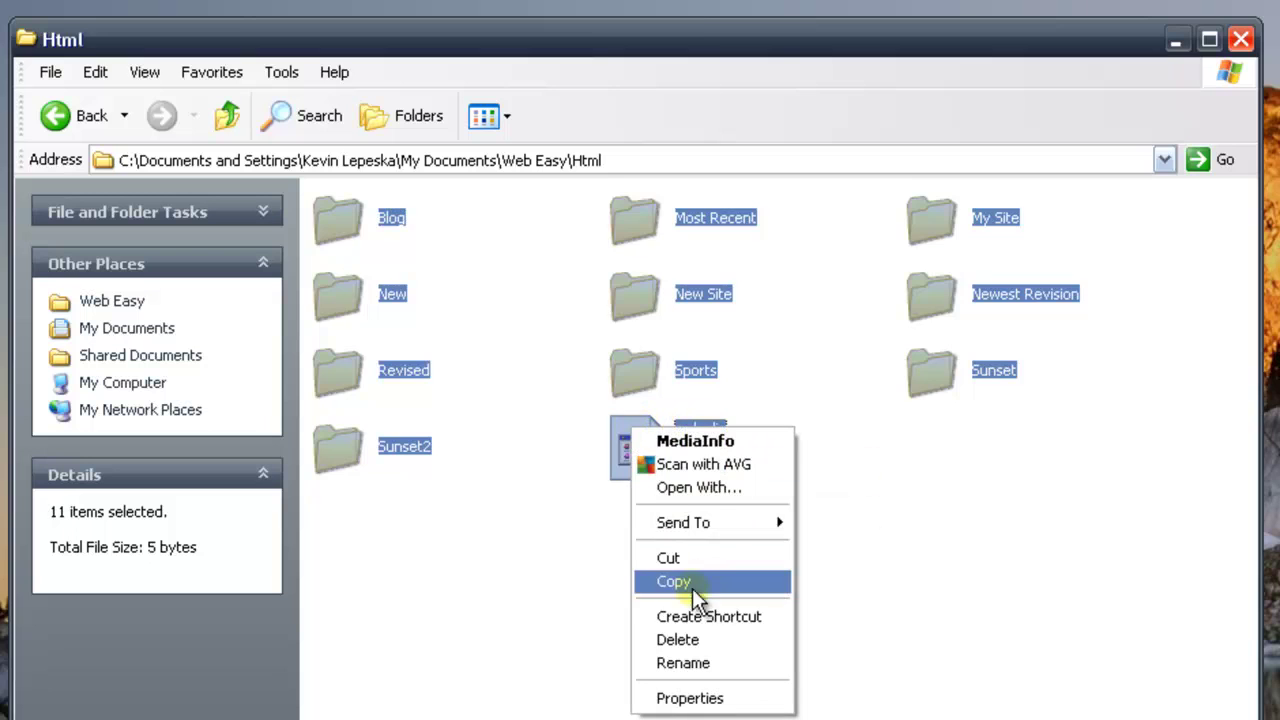
{"action": "left_click", "coordinate": [697, 637]}
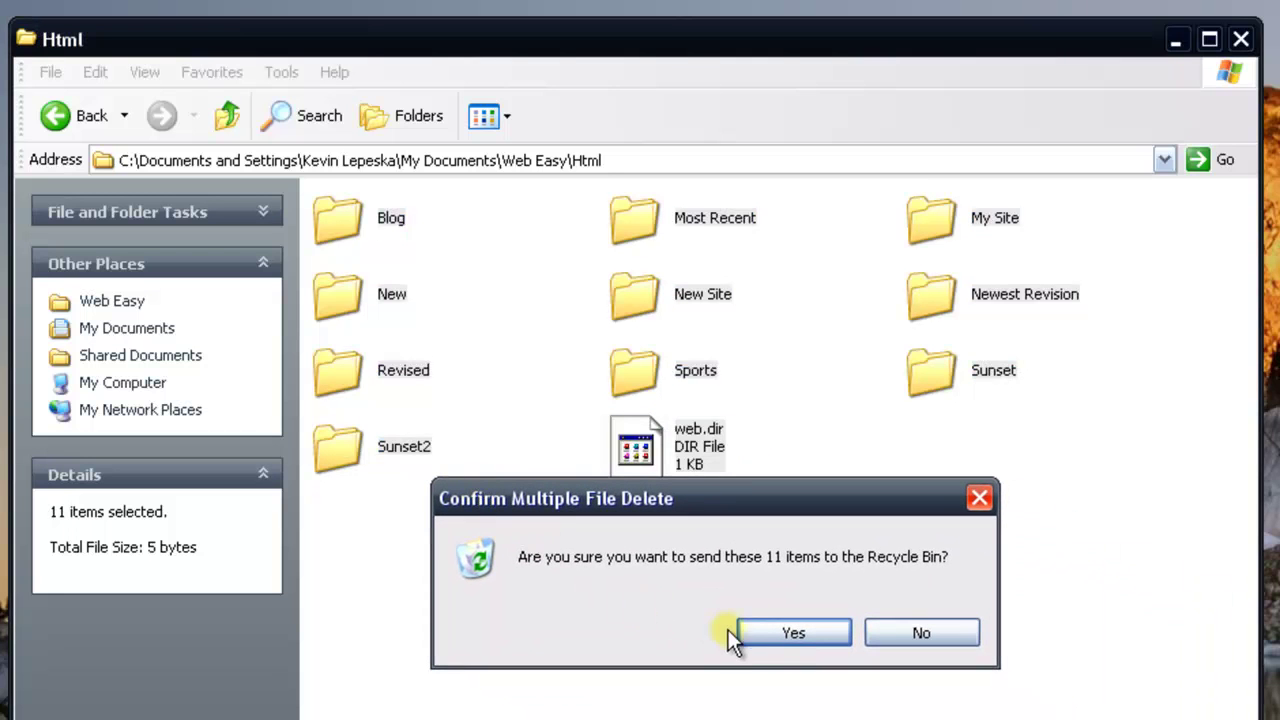
{"action": "left_click", "coordinate": [766, 633]}
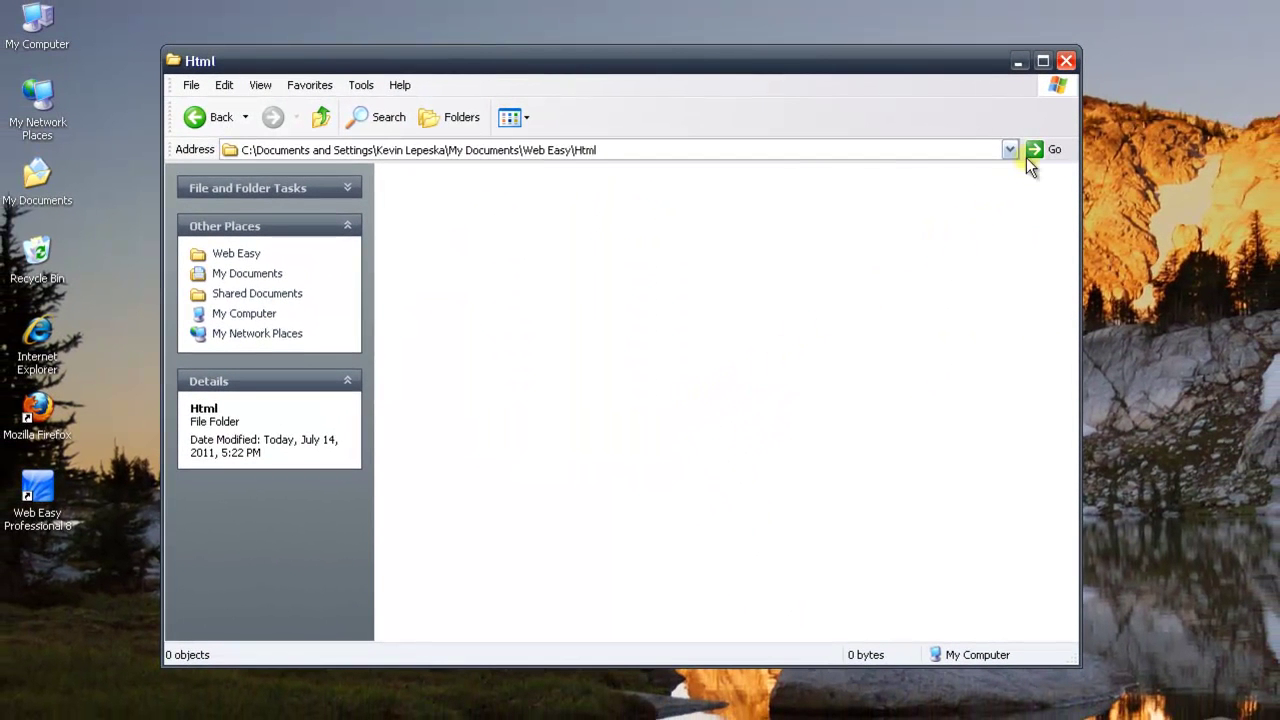
{"action": "left_click", "coordinate": [1066, 61]}
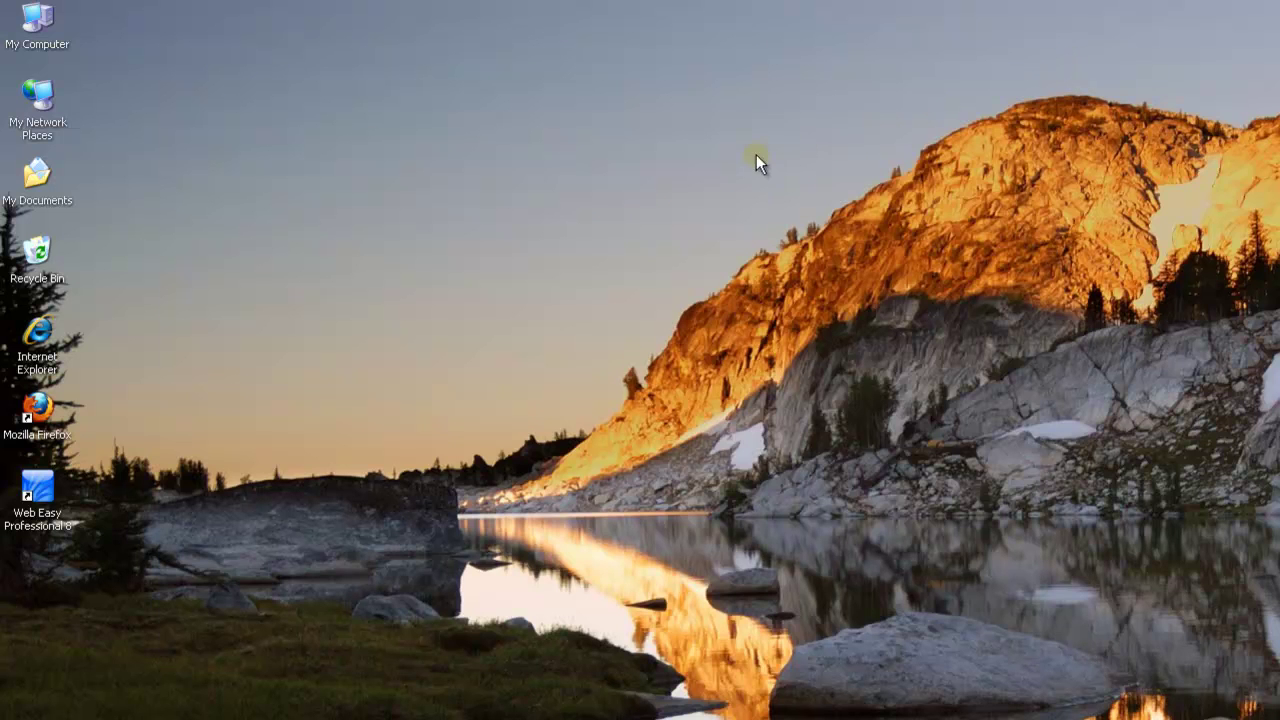
Launch Web Easy Professional and open the Sunset.ALB website document.
{"action": "double_click", "coordinate": [48, 484]}
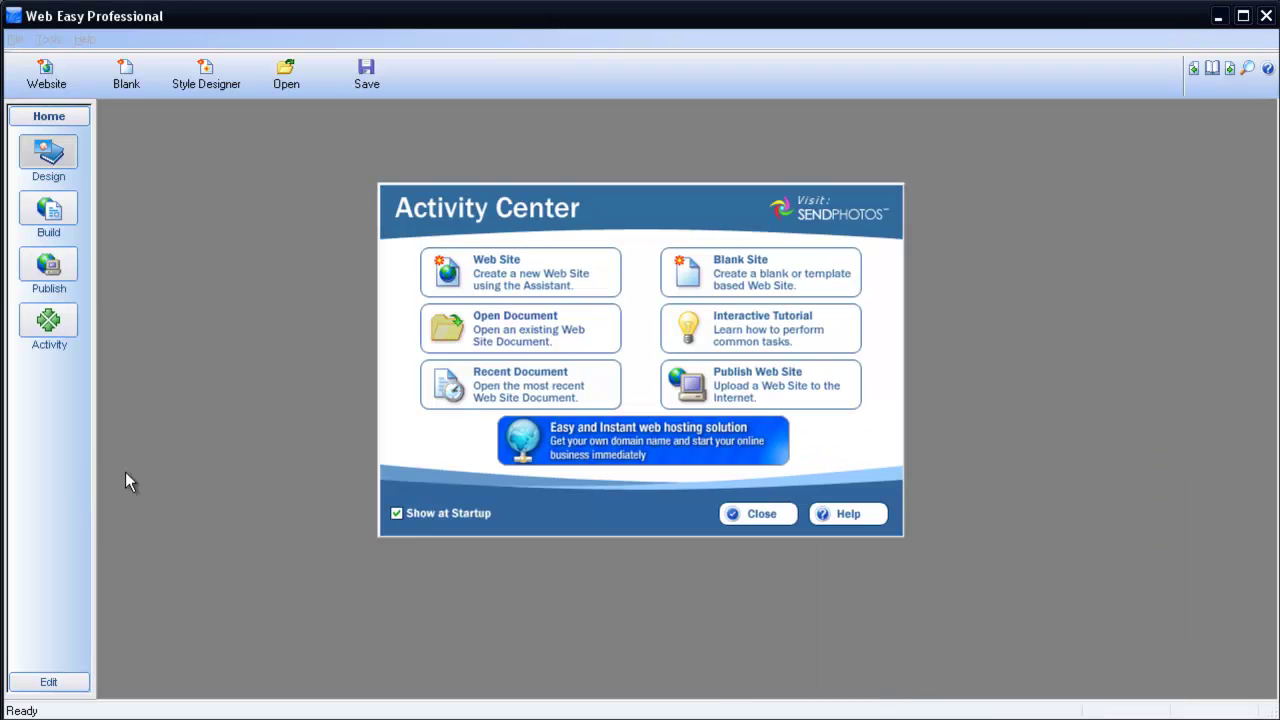
{"action": "left_click", "coordinate": [463, 340]}
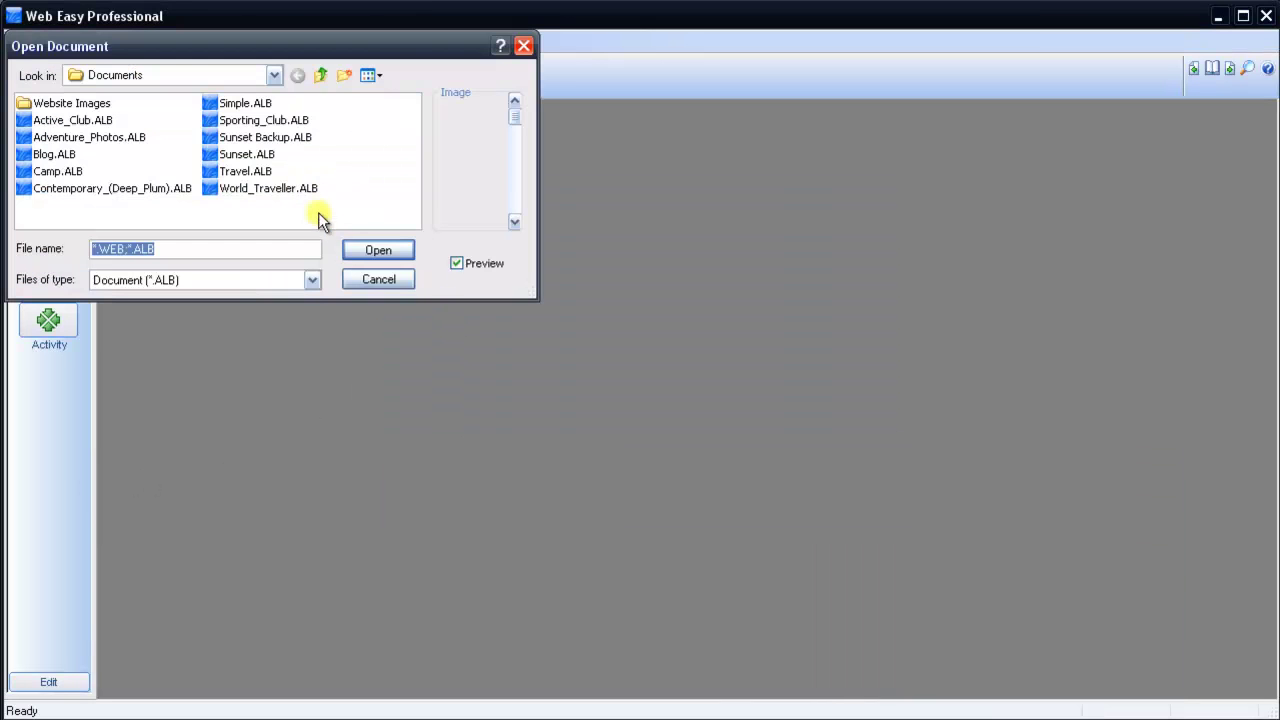
{"action": "left_click", "coordinate": [265, 158]}
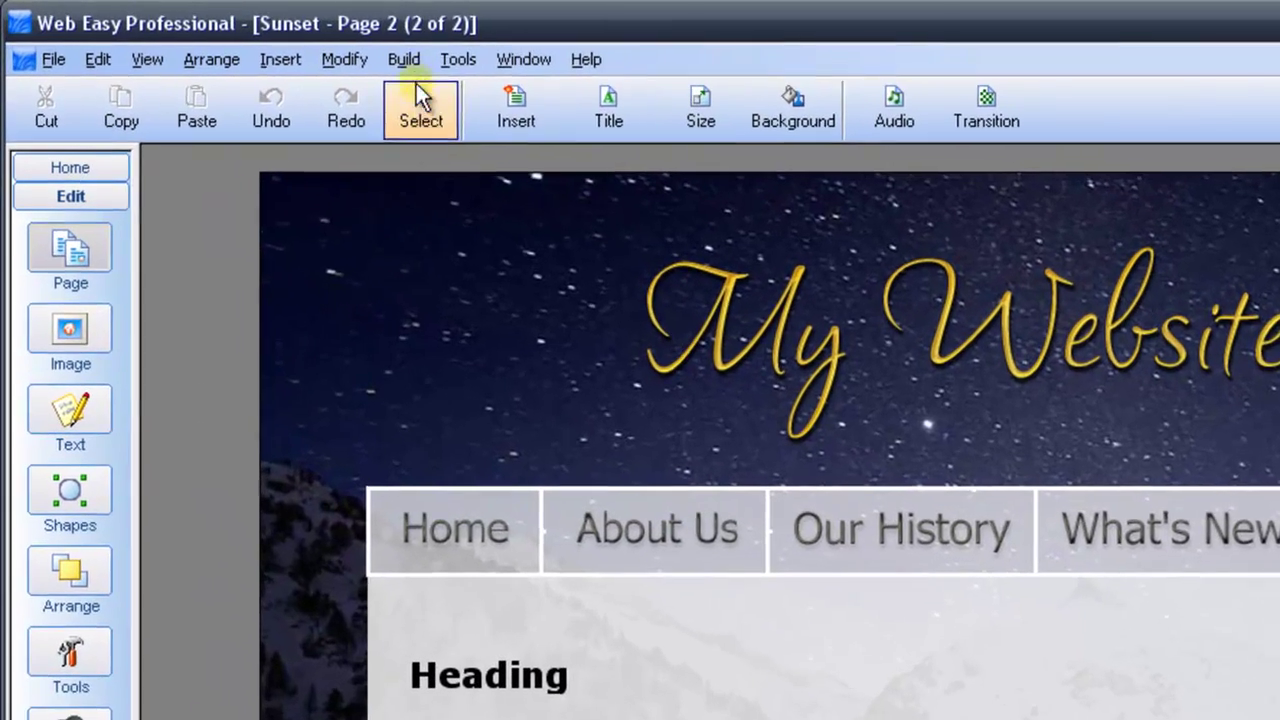
Build Sunset as a Website (HTML) package, allowing a new Sunset output folder.
{"action": "left_click", "coordinate": [283, 41]}
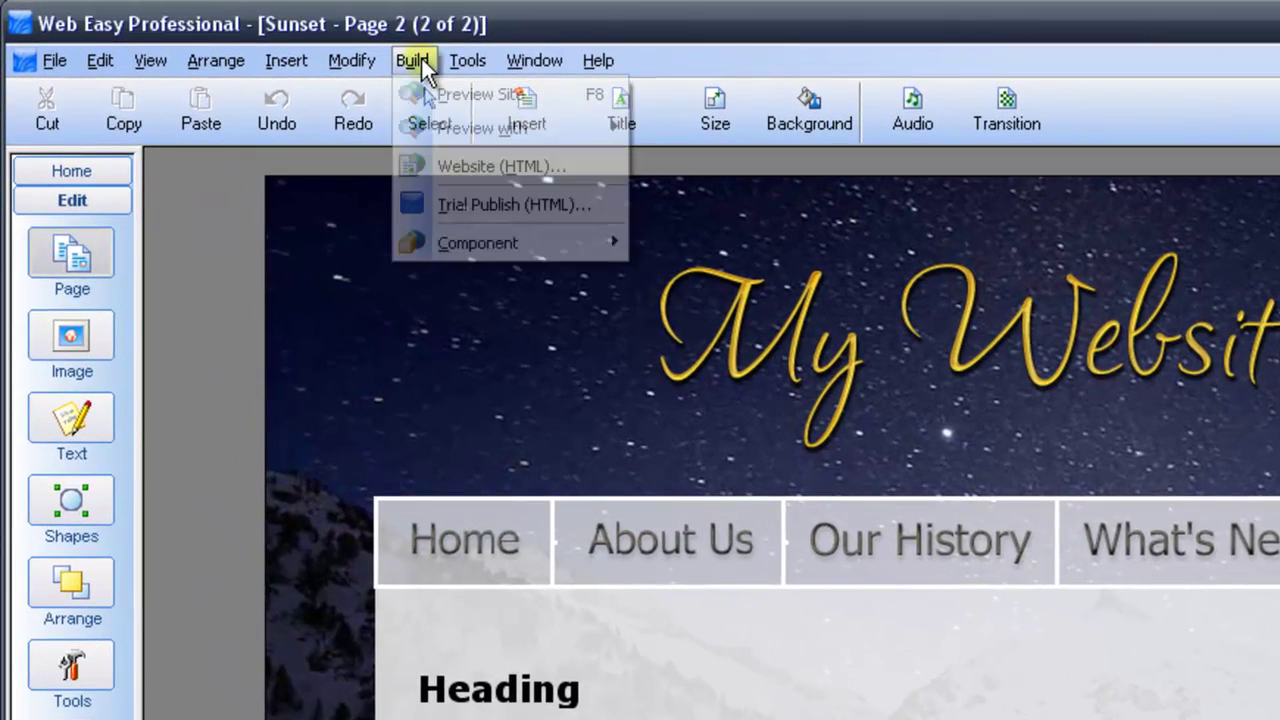
{"action": "left_click", "coordinate": [495, 165]}
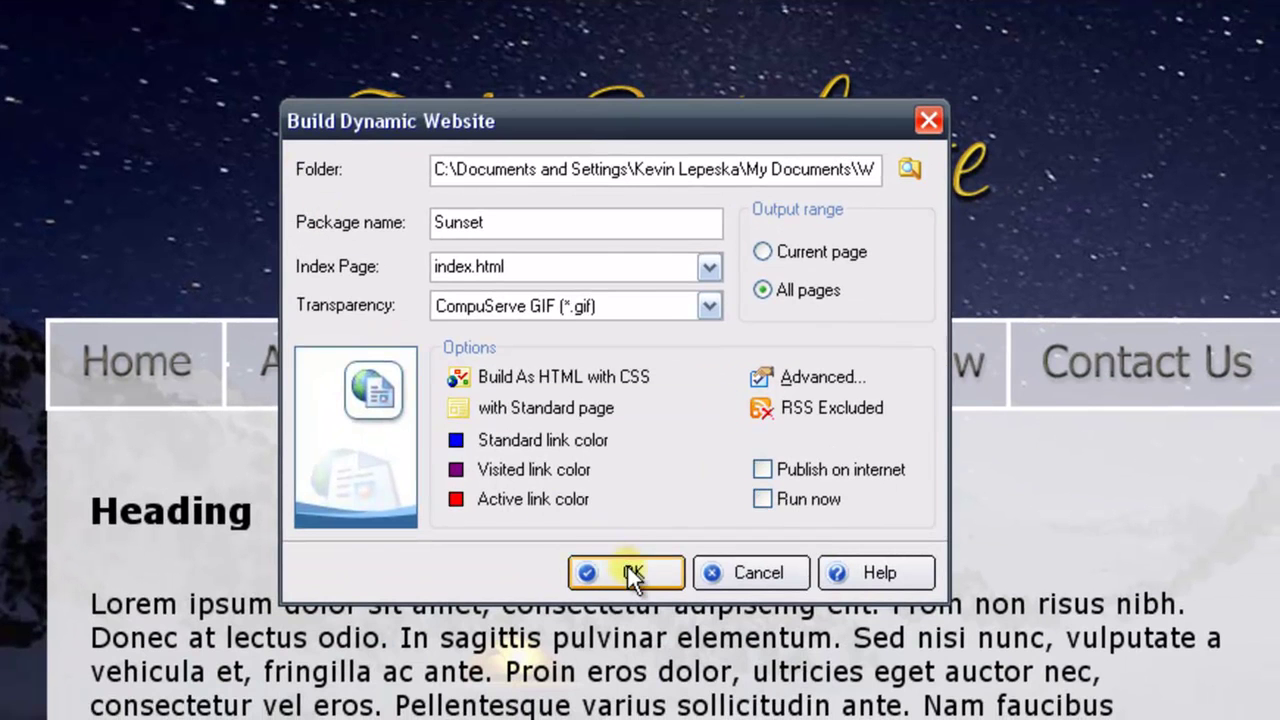
{"action": "left_click", "coordinate": [627, 570]}
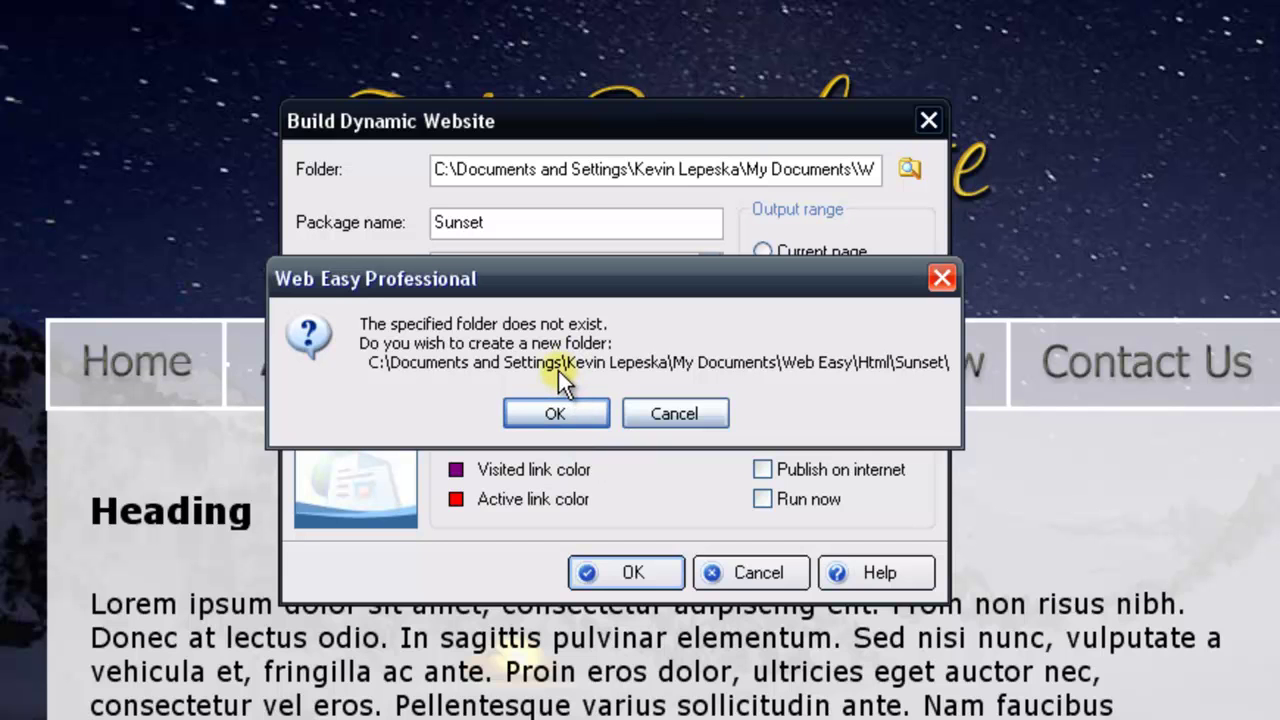
{"action": "left_click", "coordinate": [558, 411]}
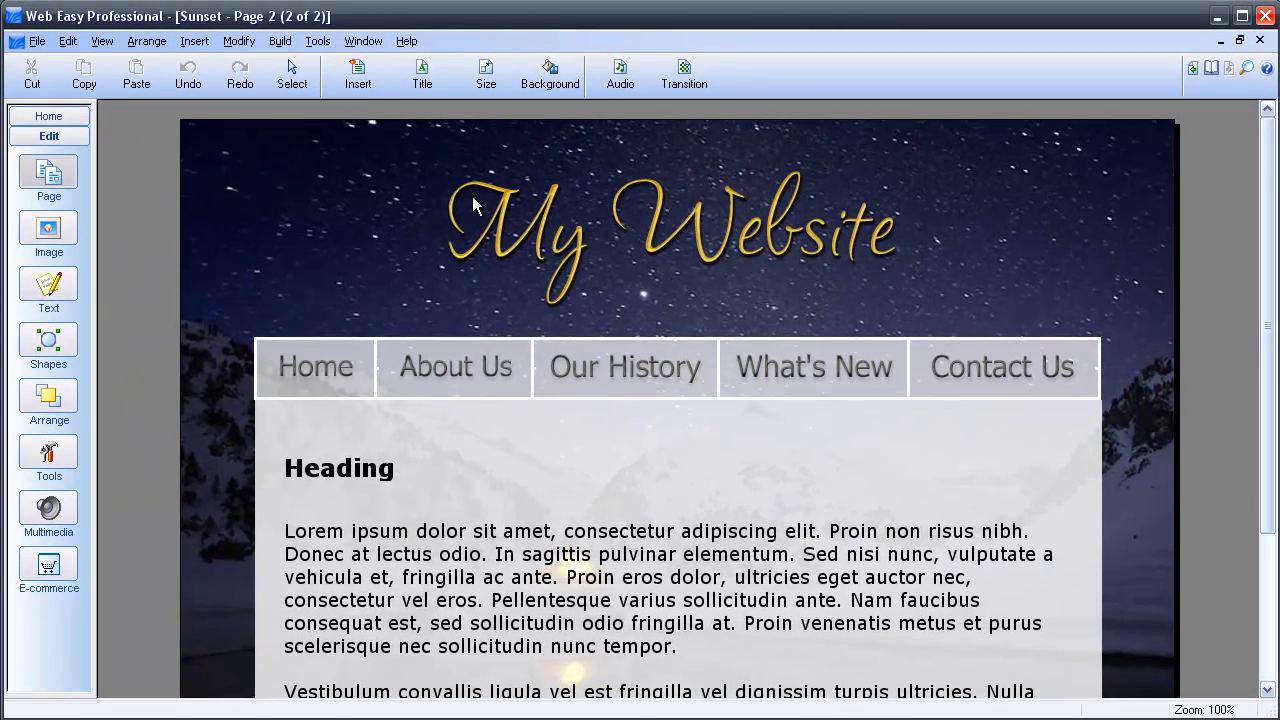
Run the Publish Assistant for an existing Web Hosting service to reach the package list.
{"action": "left_click", "coordinate": [318, 41]}
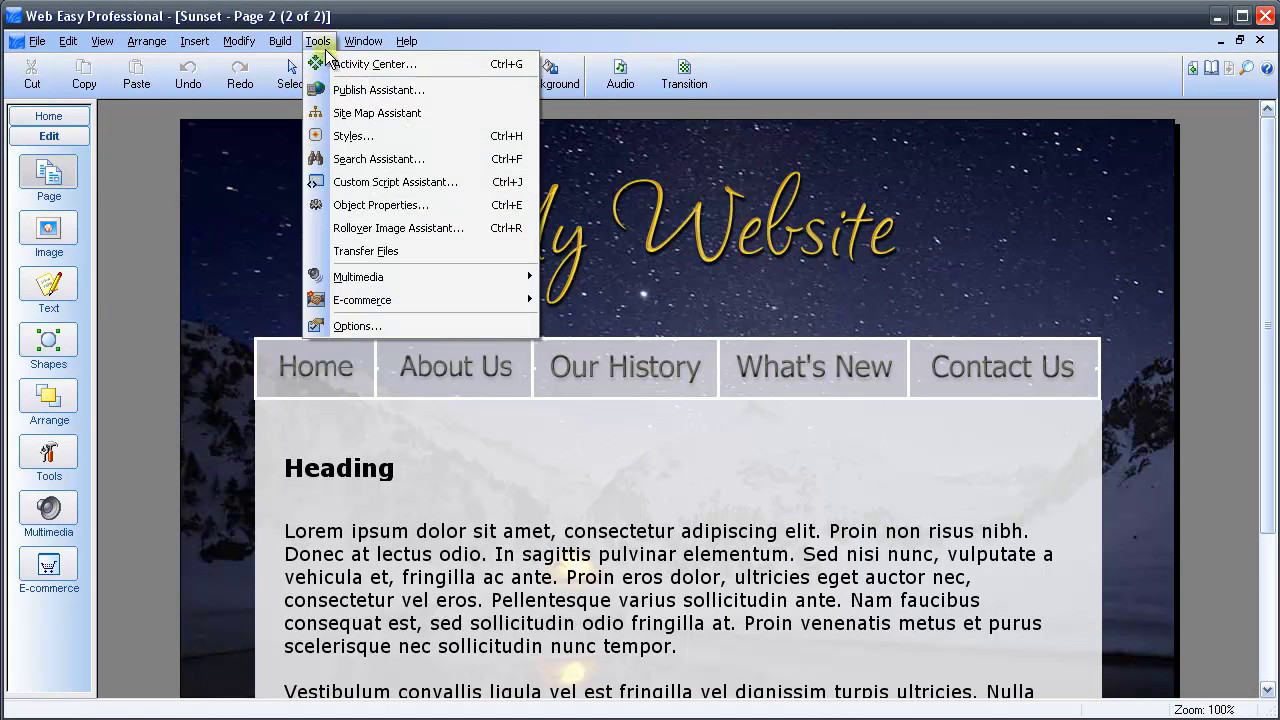
{"action": "left_click", "coordinate": [371, 90]}
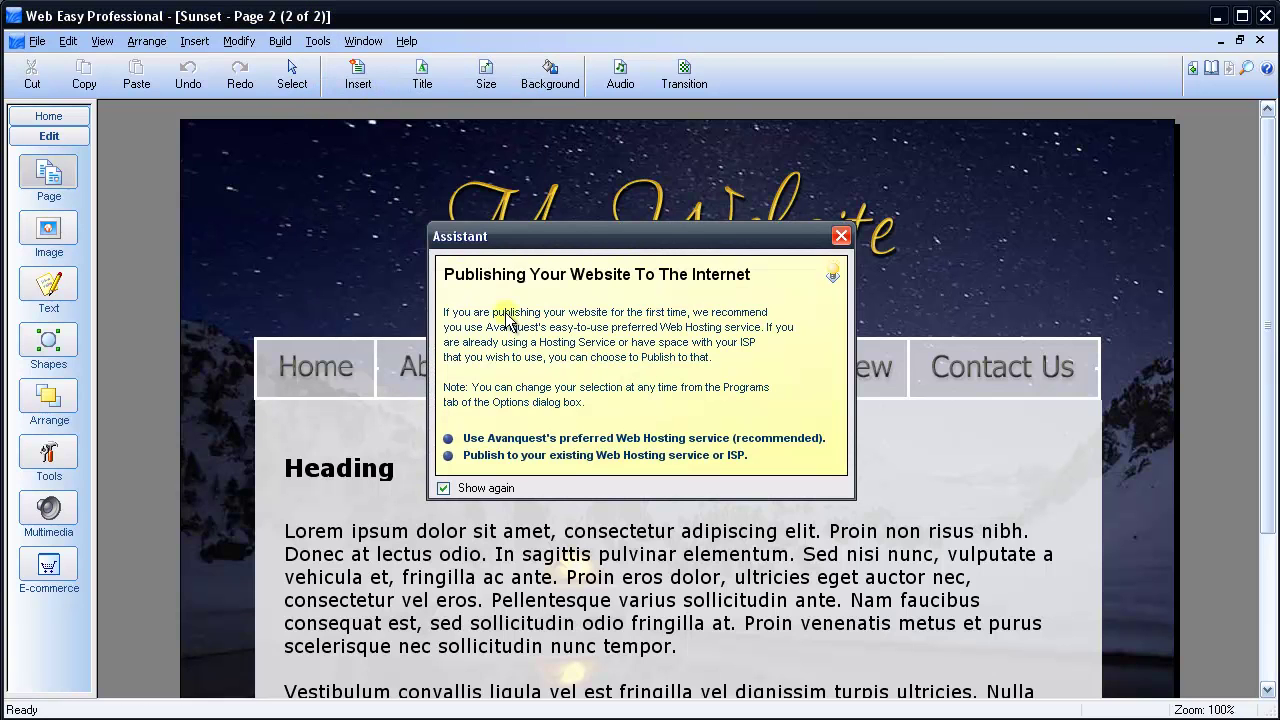
{"action": "left_click", "coordinate": [565, 457]}
{"action": "left_click", "coordinate": [745, 505]}
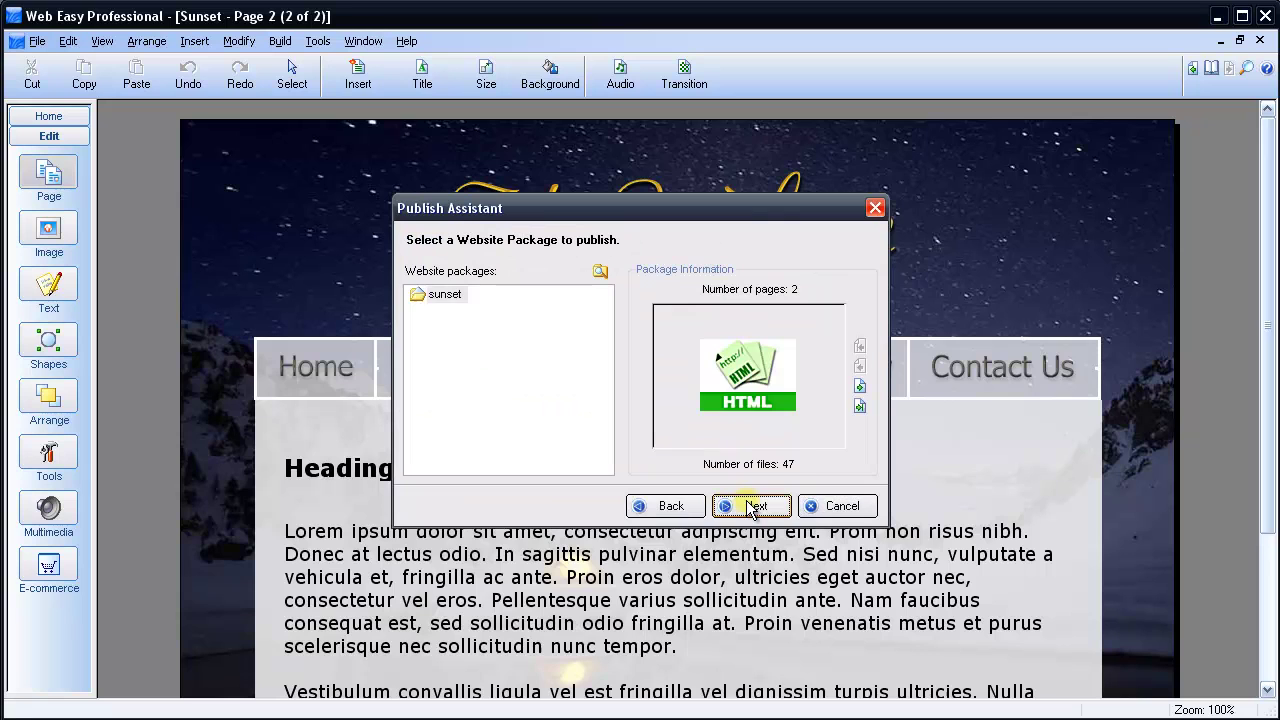